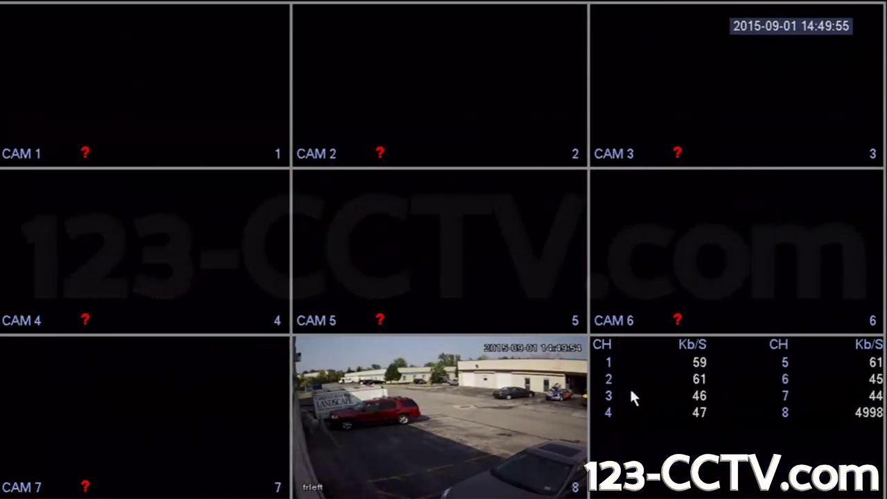
Bring up the DVR Main Menu from the live view's right-click menu.
right_click(514, 392)
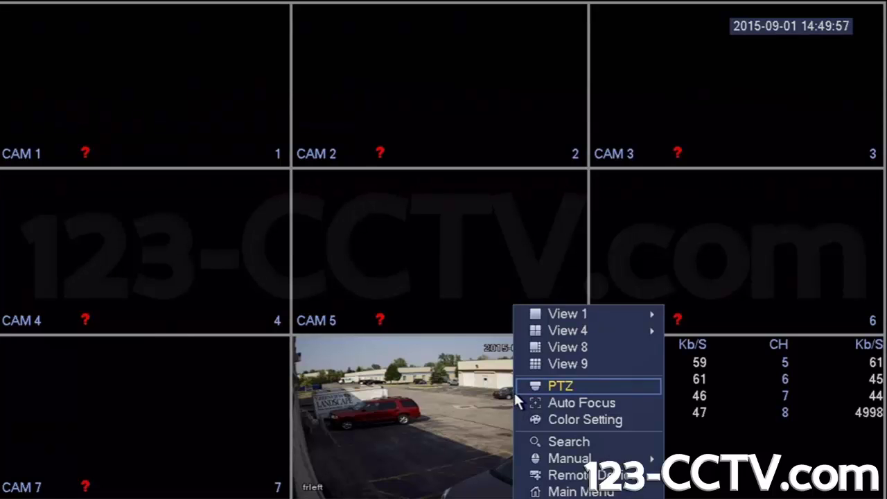
left_click(551, 490)
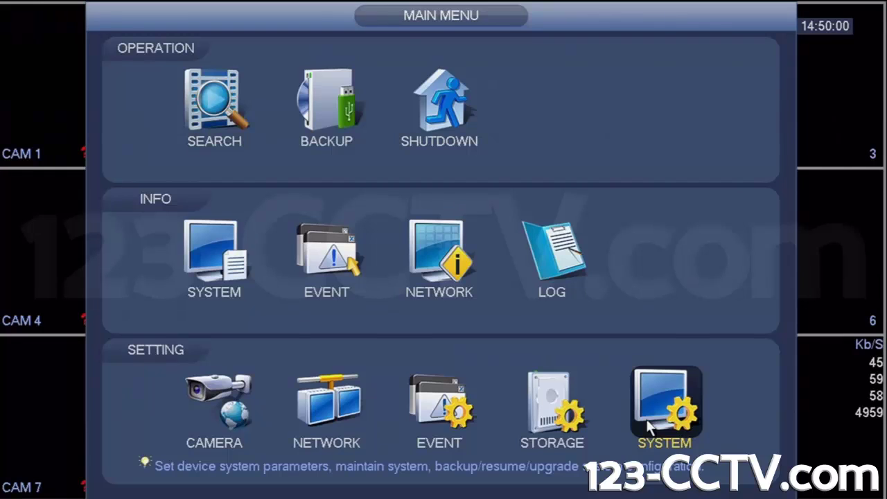
Set Sunday's 00:00–24:00 period to MD-only recording, copy it to all days, and save.
left_click(555, 424)
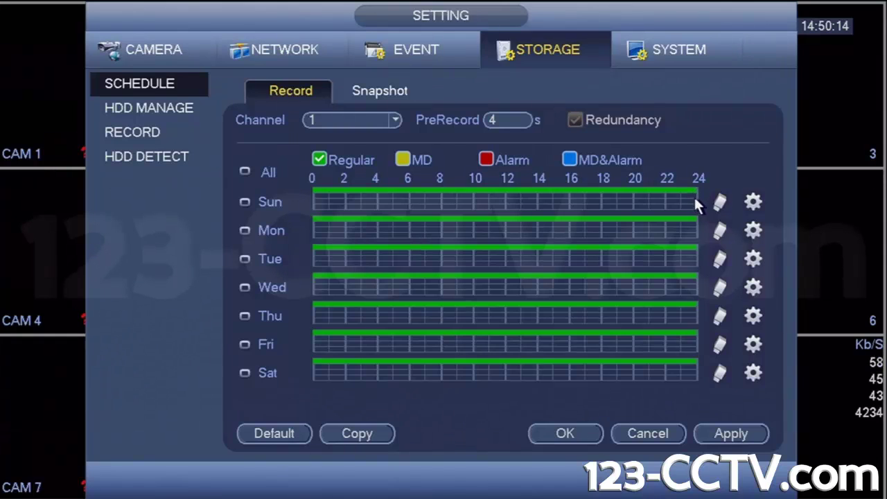
left_click(752, 201)
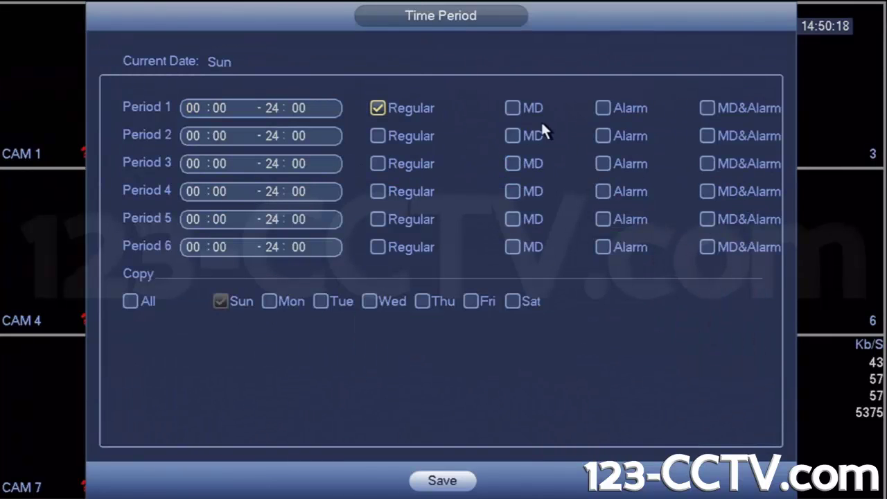
left_click(513, 108)
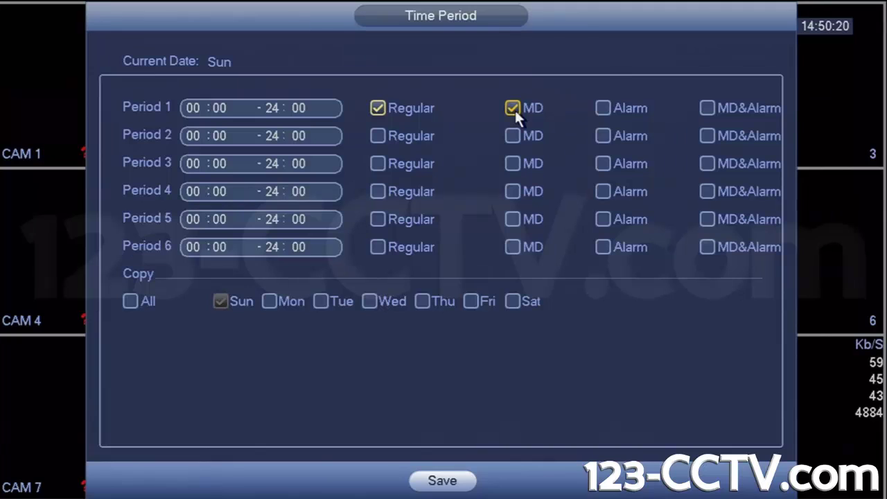
left_click(377, 108)
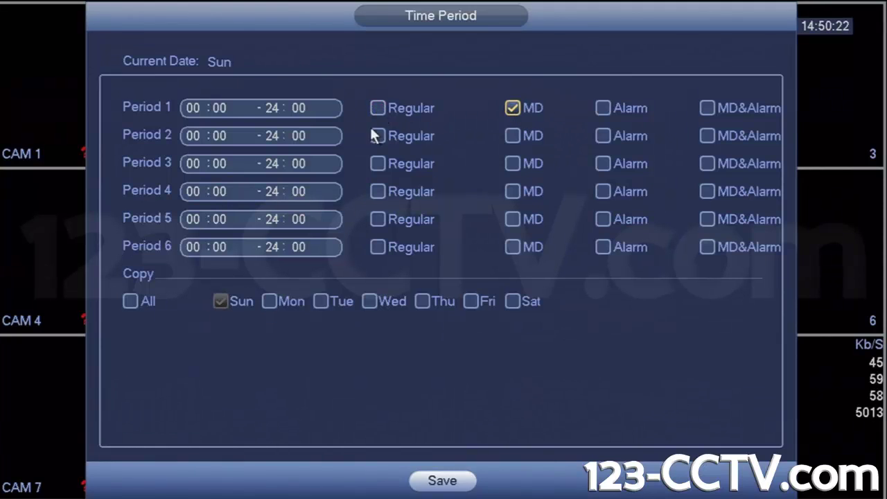
left_click(130, 302)
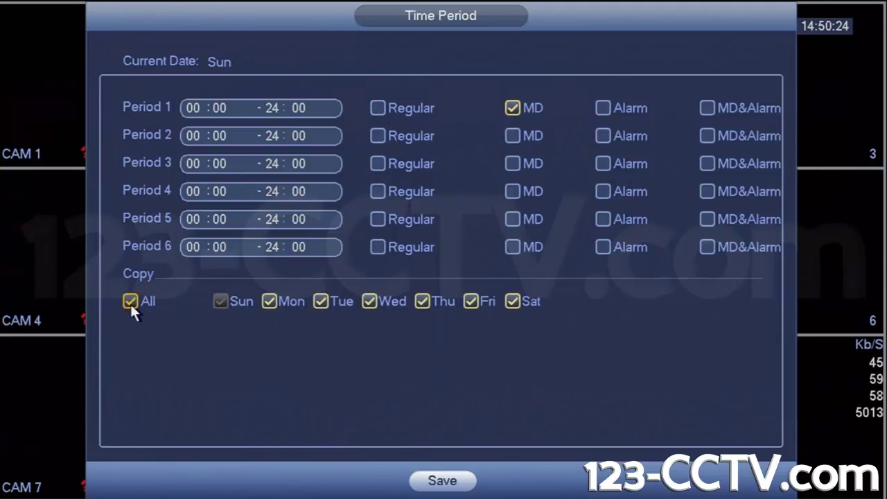
left_click(442, 481)
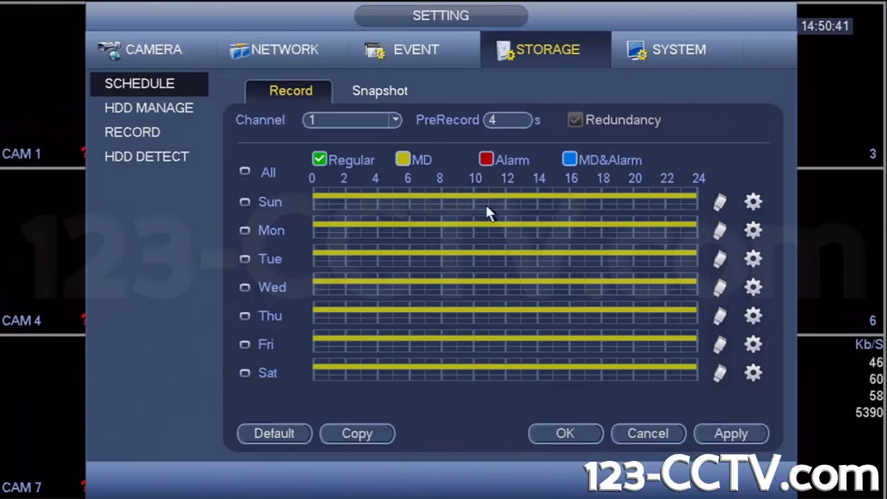
Copy Sunday's combined Regular and MD all-day period to every day and save.
left_click(753, 202)
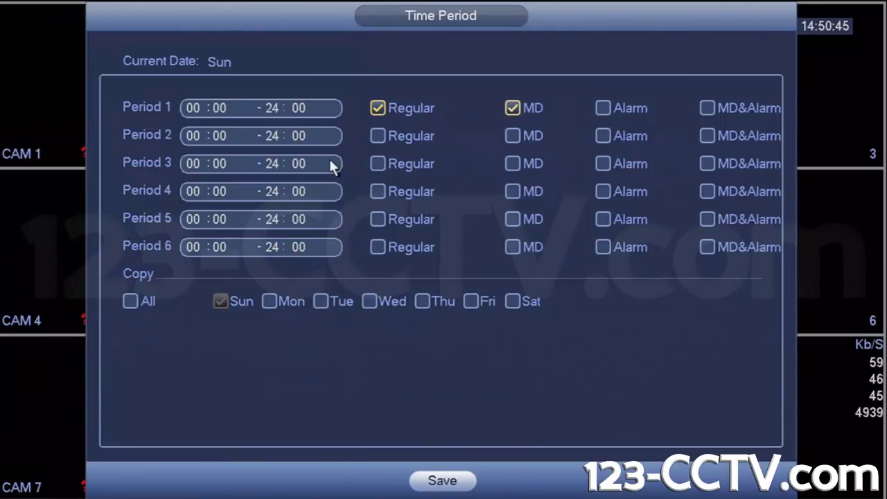
left_click(131, 300)
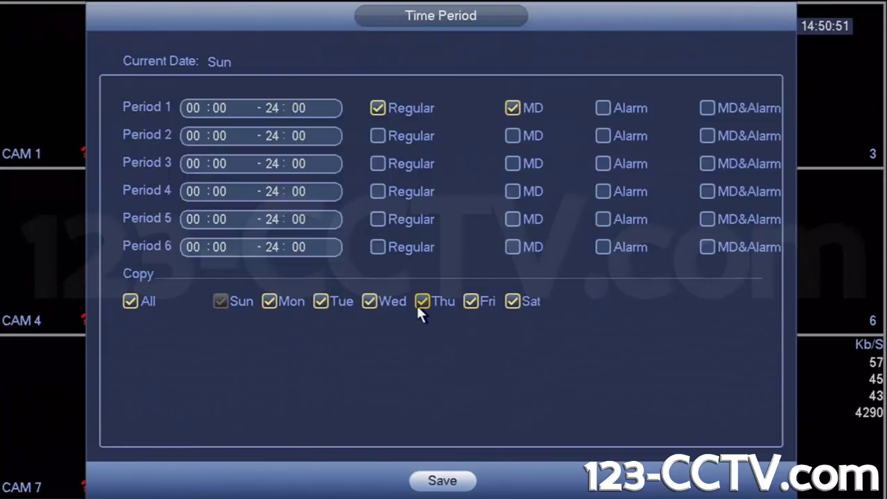
left_click(447, 481)
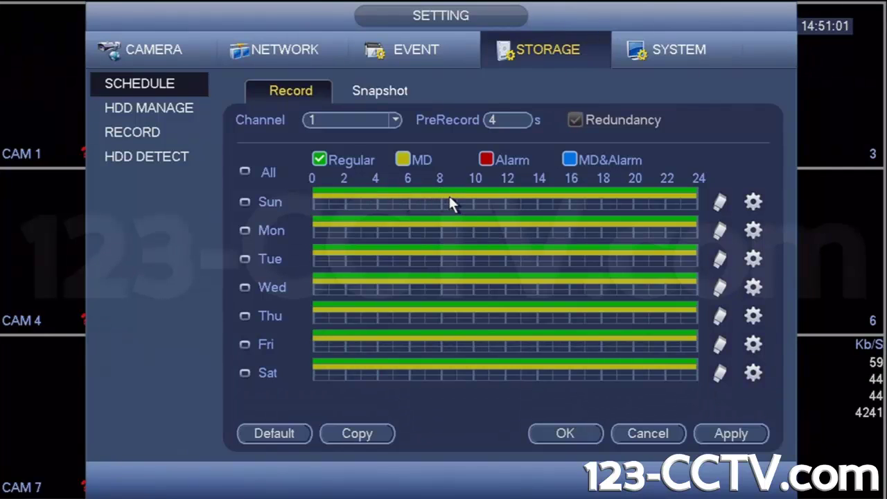
Make Sunday MD-only again, copy it to all days, save, and apply the schedule.
left_click(754, 202)
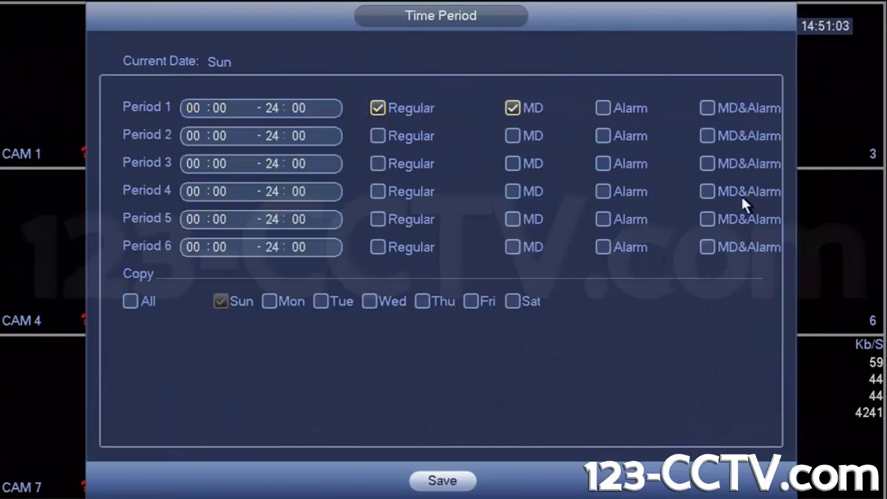
left_click(378, 108)
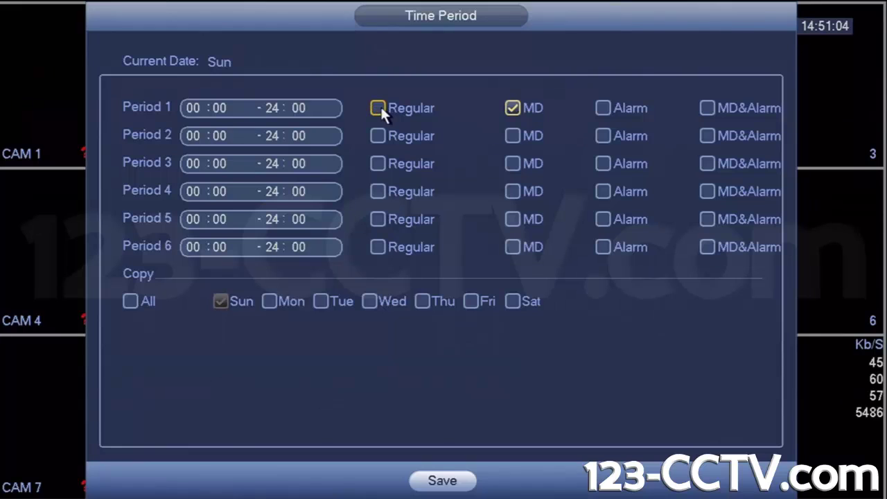
left_click(130, 301)
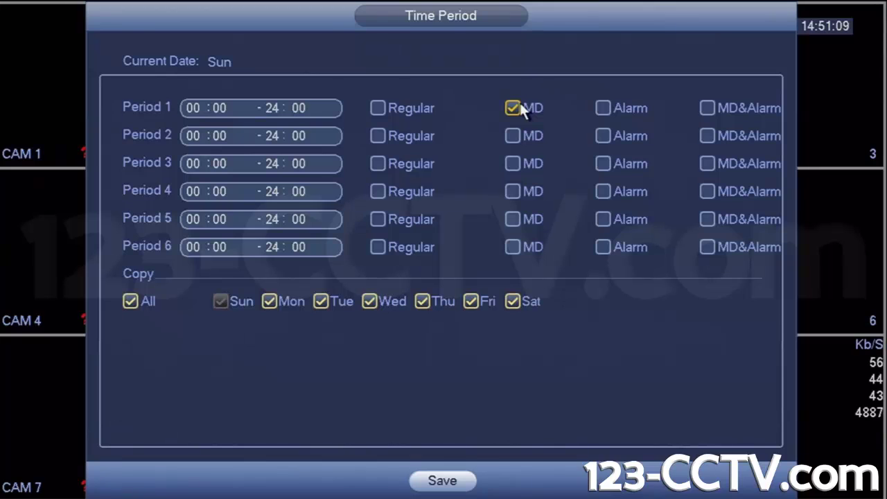
left_click(420, 476)
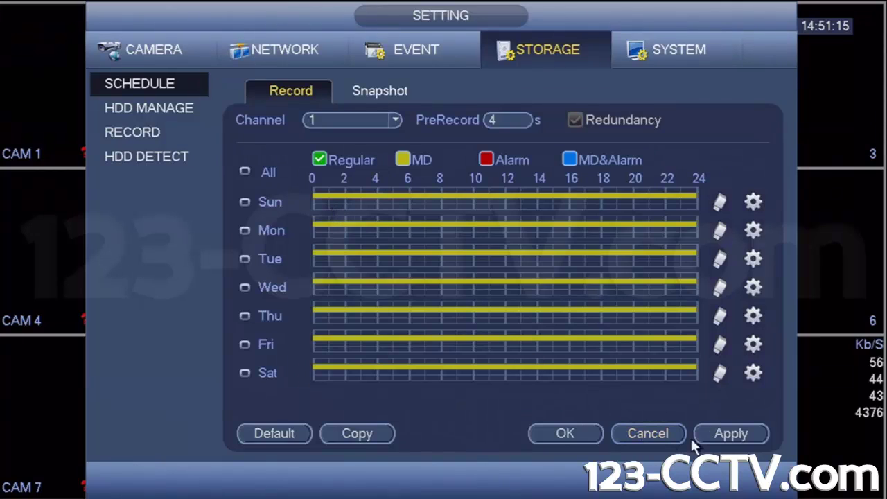
left_click(716, 438)
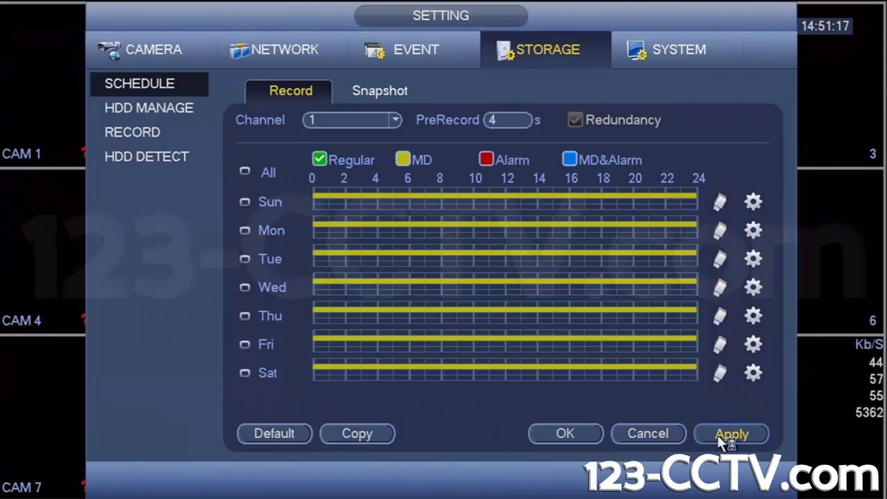
Enter 30 seconds as the PreRecord time using the on-screen keypad.
left_click(499, 118)
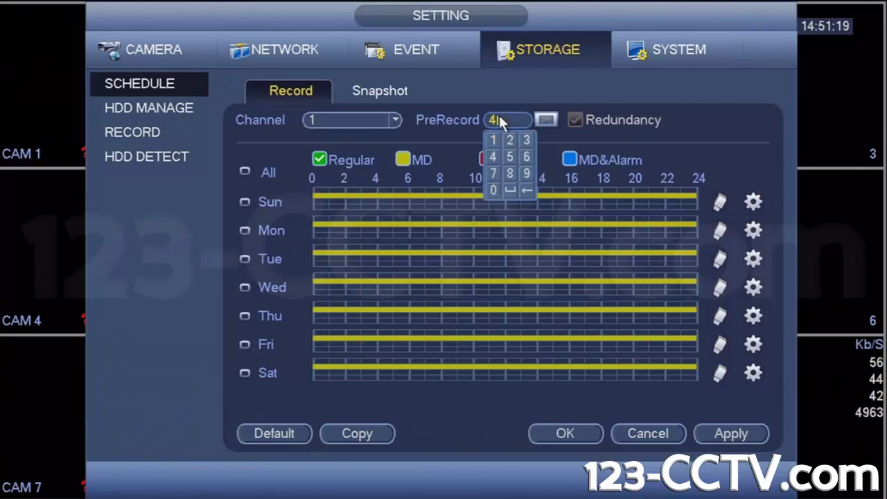
left_click(526, 141)
left_click(493, 189)
left_click(706, 148)
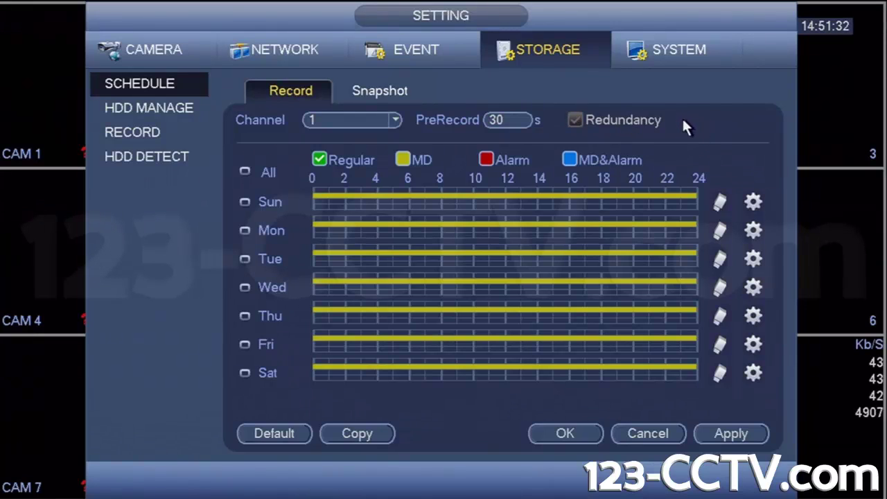
Set channel 1's main stream recording mode to Schedule on the Record page.
left_click(141, 134)
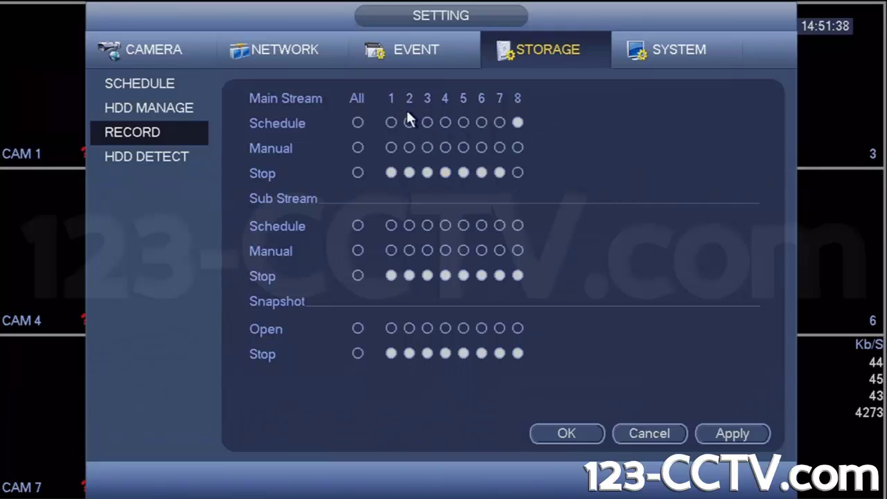
left_click(391, 122)
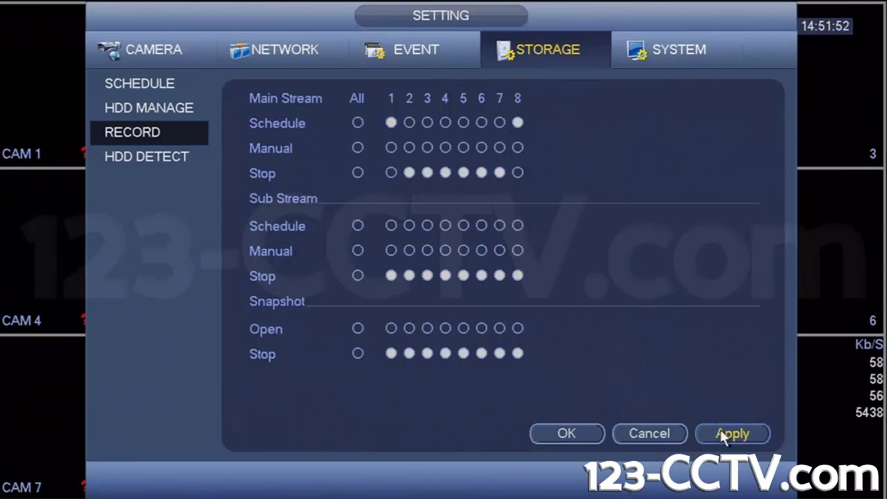
left_click(393, 59)
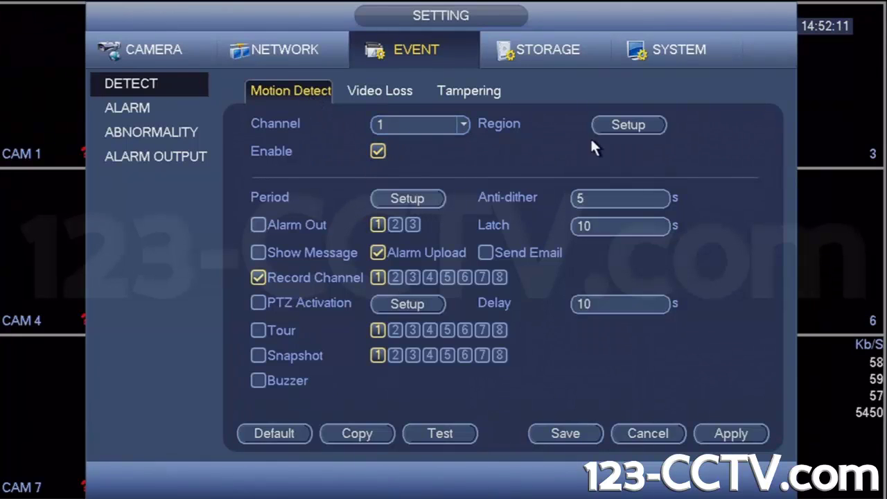
Keep channel 1's motion-detection region grid covering the entire camera frame.
left_click(627, 125)
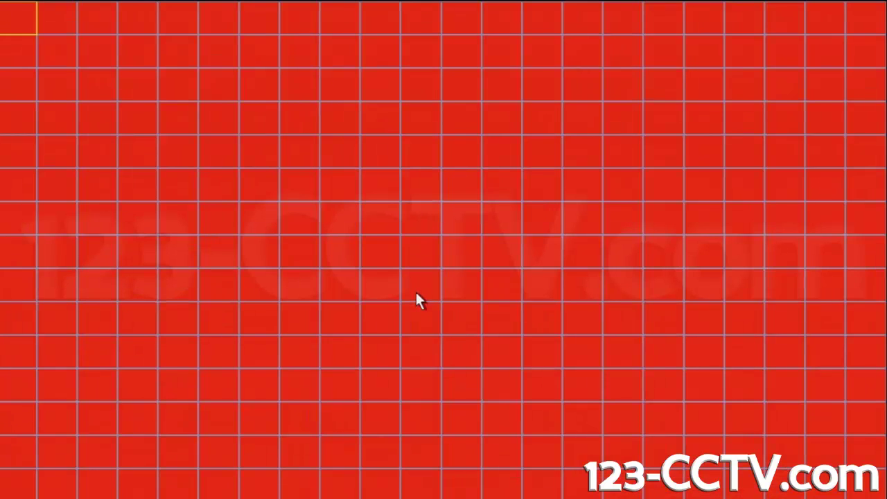
left_click_drag(301, 141, 544, 286)
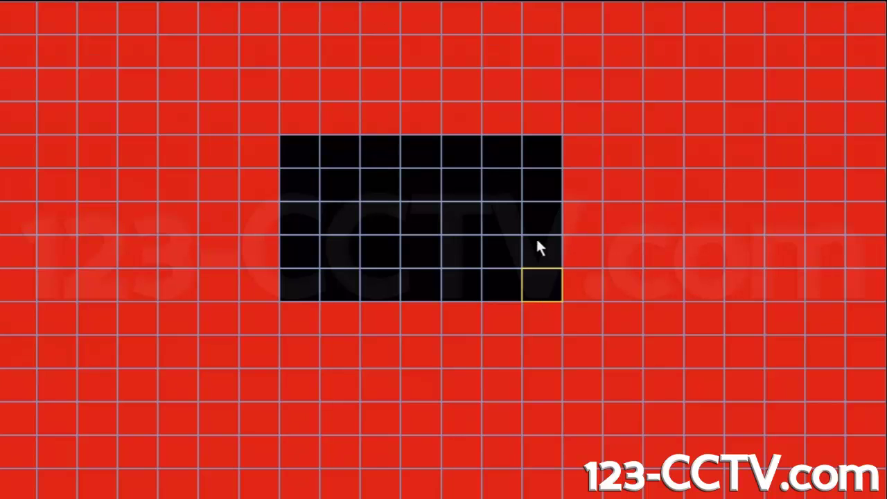
left_click_drag(300, 150, 539, 280)
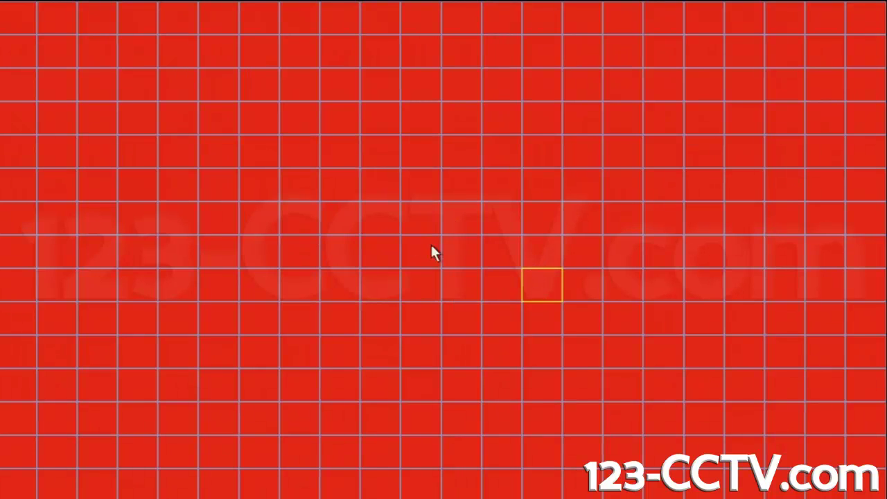
right_click(570, 285)
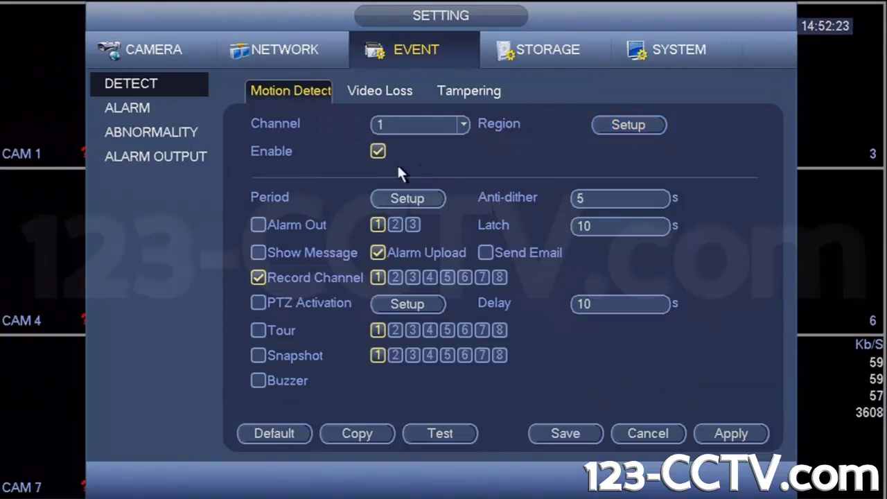
Tick channel 1 for Motion Detect recording, then revisit Storage's Schedule and Record pages.
left_click(378, 279)
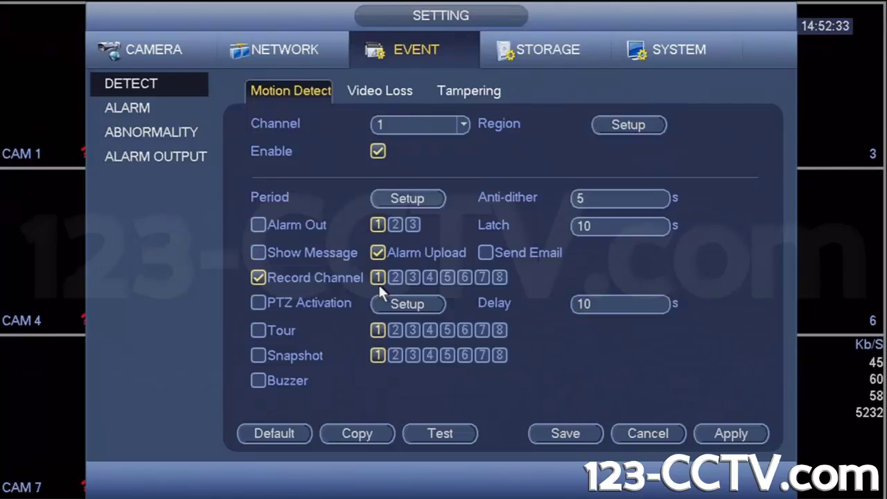
left_click(502, 279)
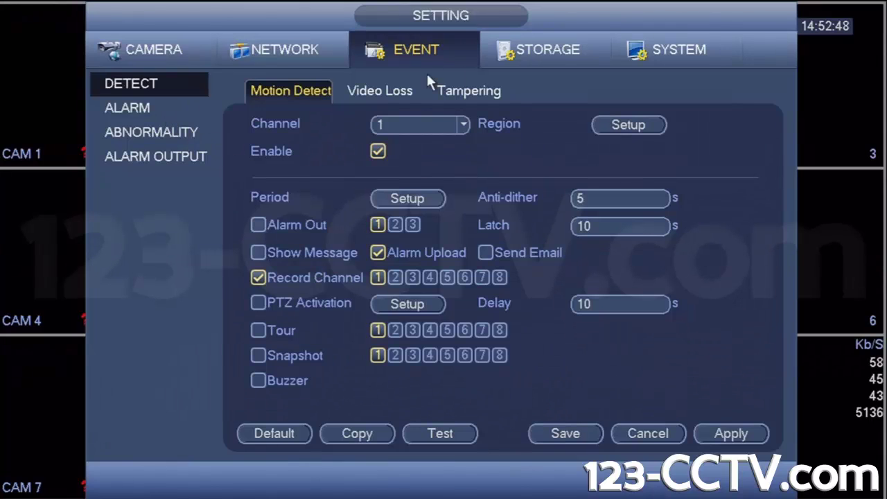
left_click(513, 53)
left_click(159, 82)
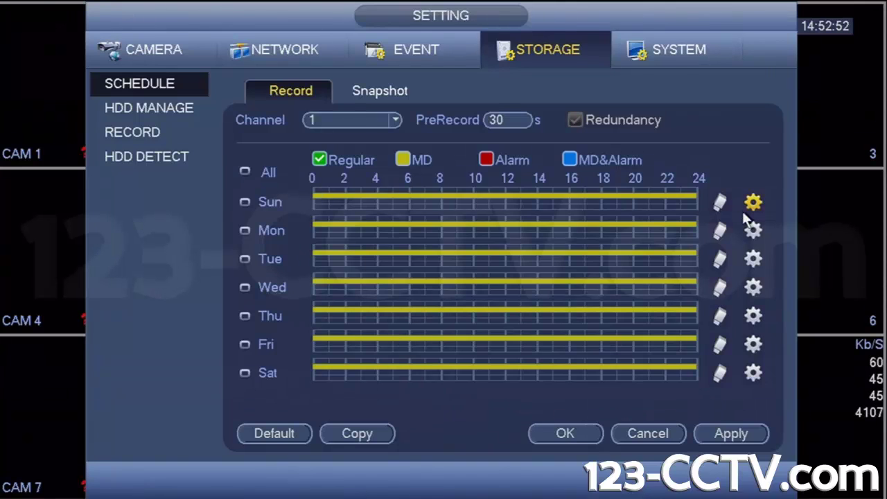
left_click(127, 133)
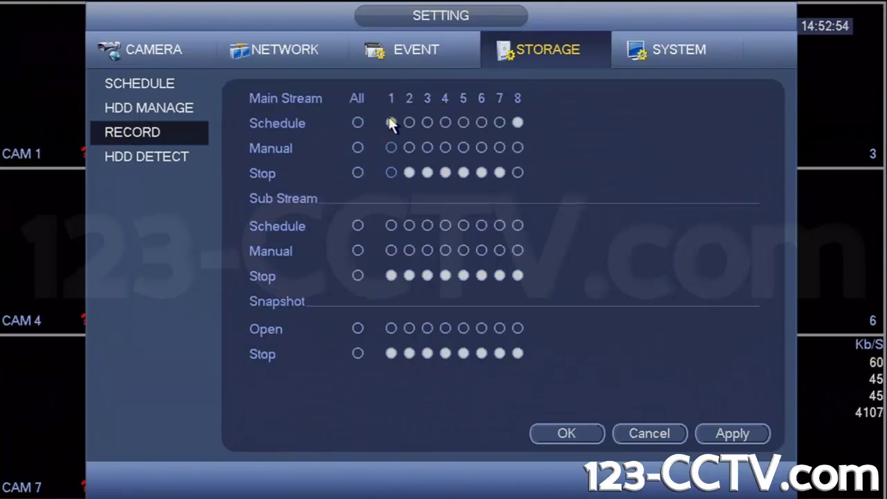